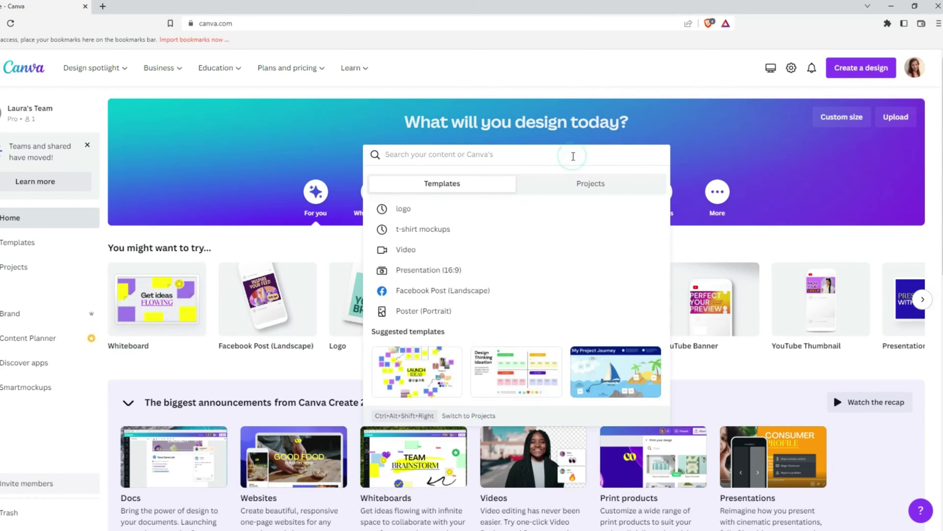
# Search Canva for 'Logo' templates and scroll through the template results.
pyautogui.write('Logo')
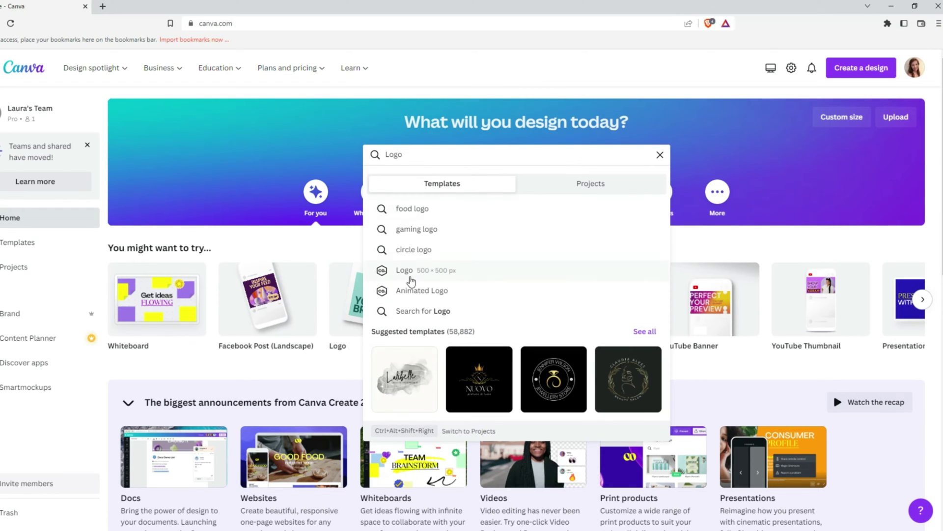
pyautogui.click(405, 271)
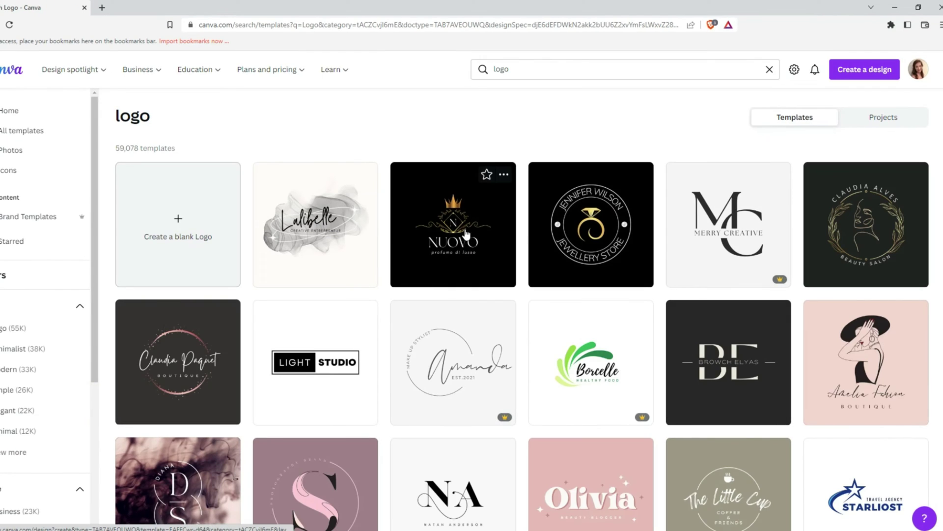
pyautogui.scroll(-5, 742, 260)
pyautogui.scroll(-3, 737, 265)
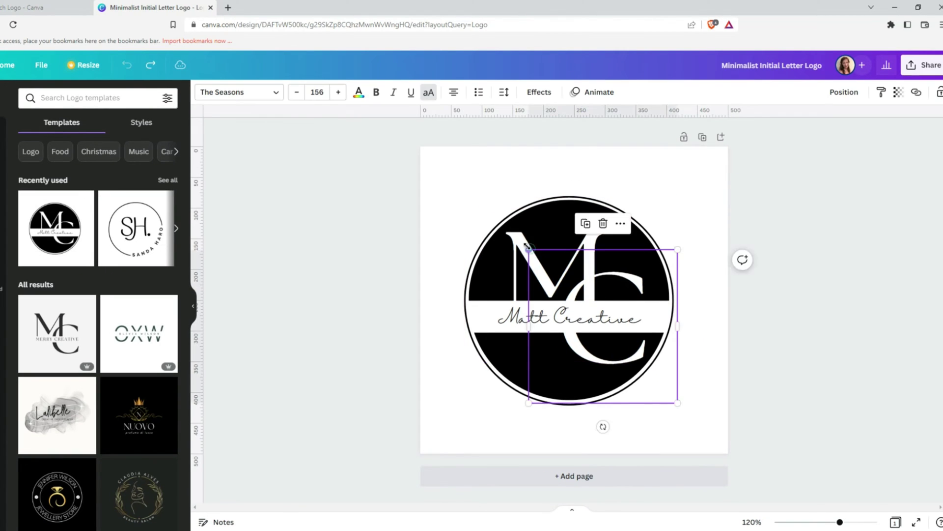
# Replace the initials M and C with L and R, and reposition both letters.
pyautogui.write('L')
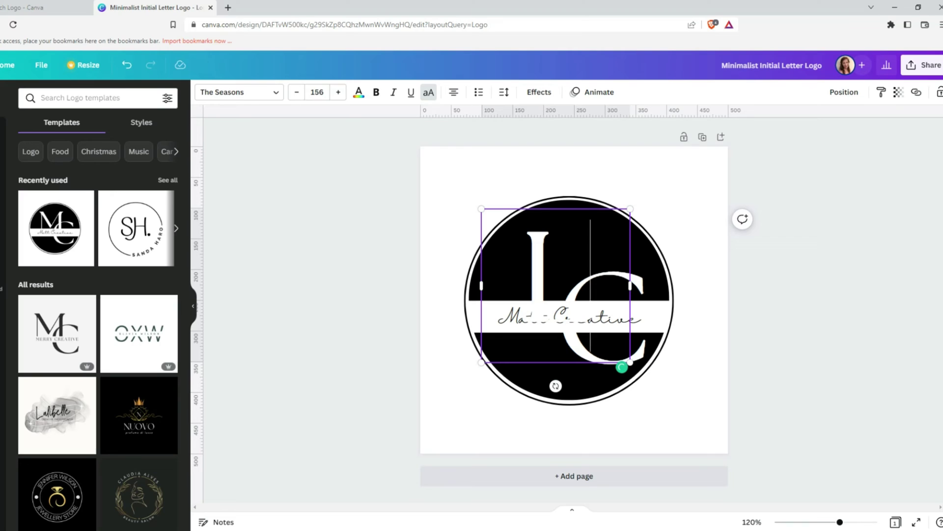
pyautogui.moveTo(491, 219); pyautogui.dragTo(552, 192)
pyautogui.doubleClick(604, 344)
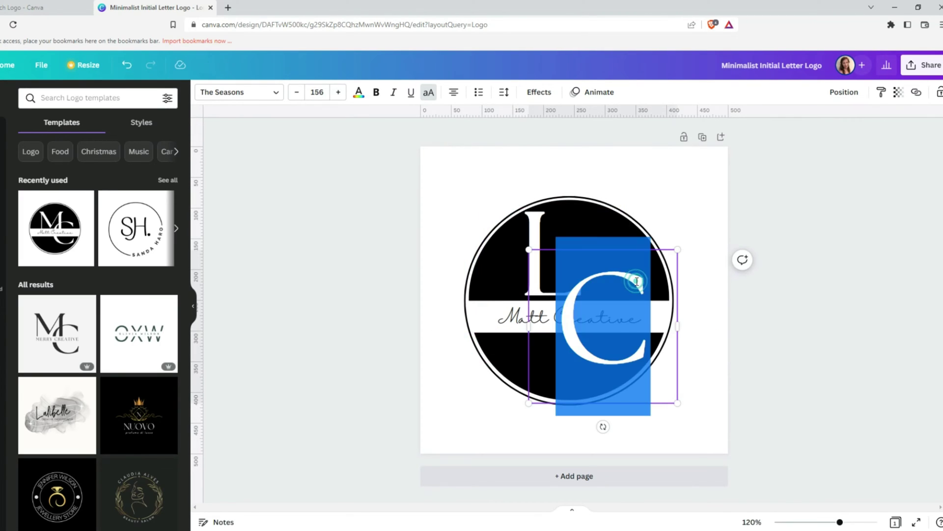
pyautogui.write('R')
pyautogui.moveTo(611, 247)
pyautogui.mouseDown()
pyautogui.moveTo(622, 249)
pyautogui.moveTo(621, 238)
pyautogui.moveTo(619, 246)
pyautogui.mouseUp()
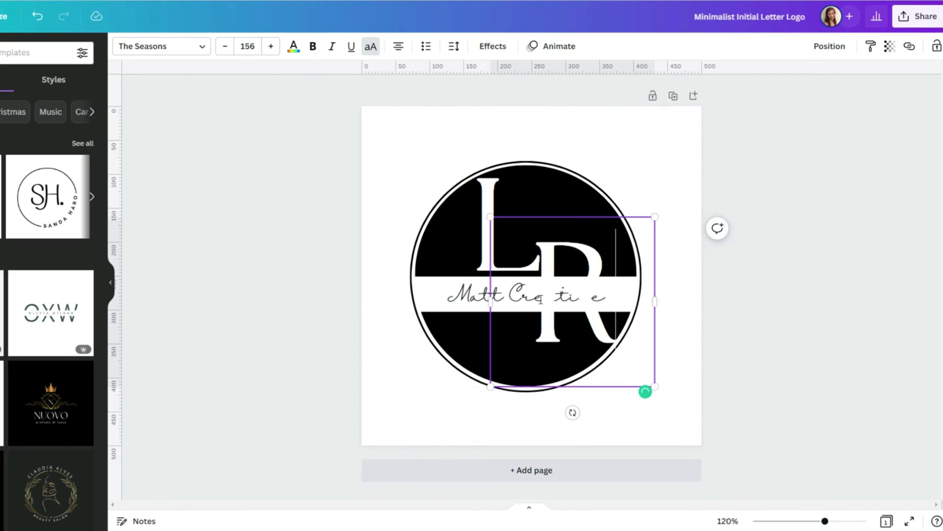
pyautogui.moveTo(540, 300); pyautogui.dragTo(540, 291)
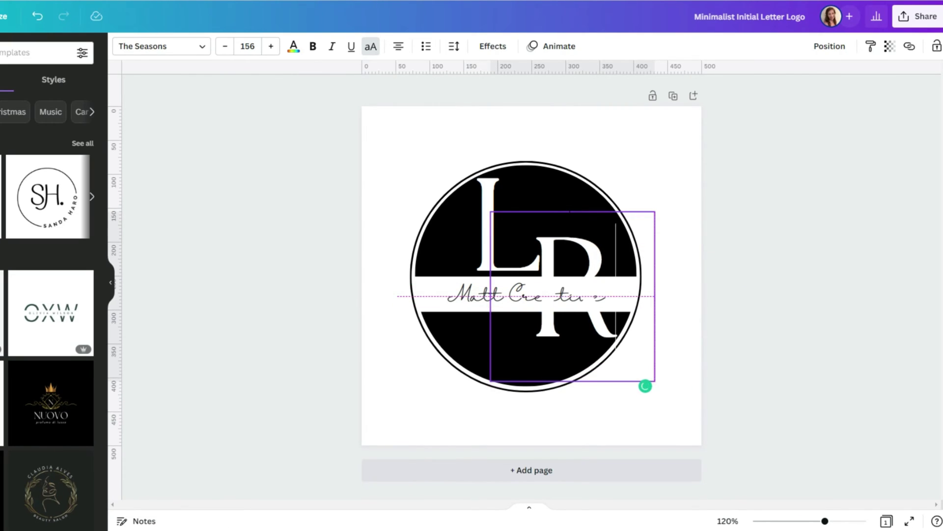
# Retype the 'Matt Creative' tagline as 'Laura Recommends' and nudge the L slightly down.
pyautogui.click(606, 301)
pyautogui.hotkey('ctrl', 'a')
pyautogui.write('Laura Recommends')
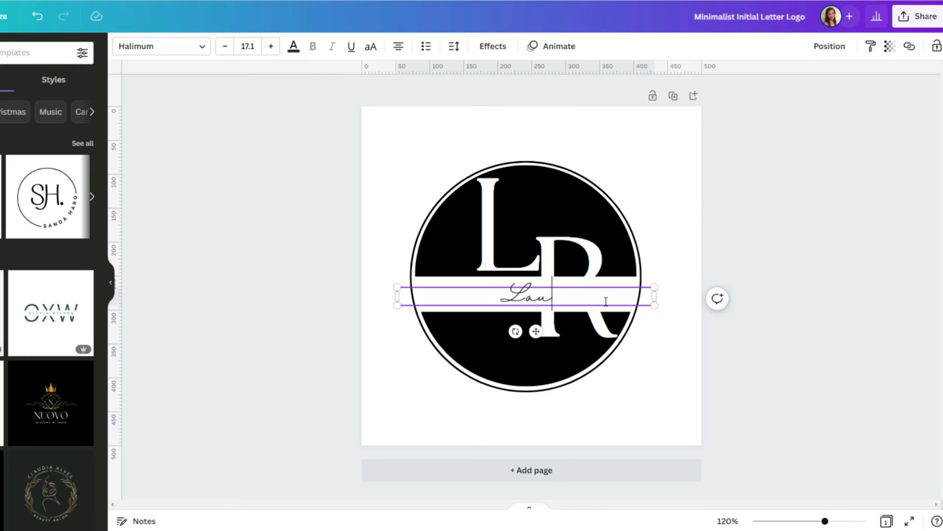
pyautogui.click(670, 353)
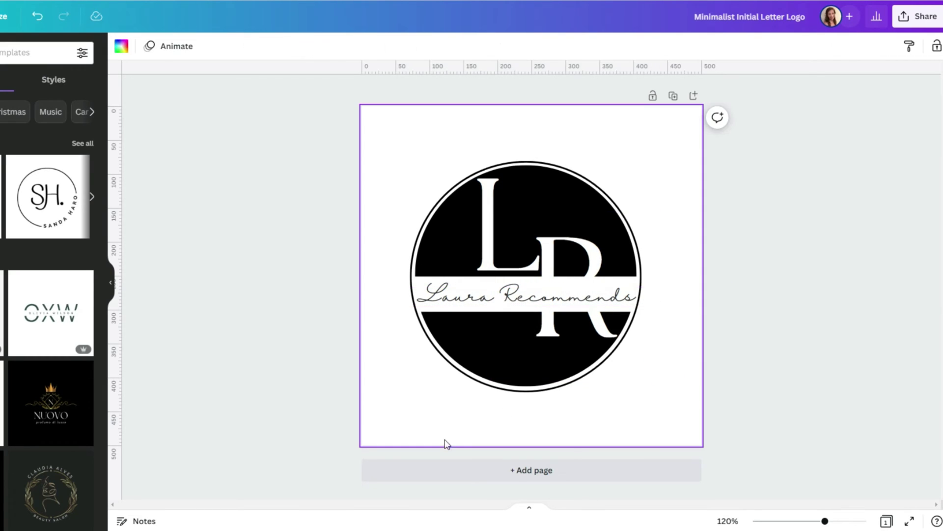
pyautogui.click(463, 199)
pyautogui.moveTo(457, 152); pyautogui.dragTo(457, 158)
pyautogui.click(738, 257)
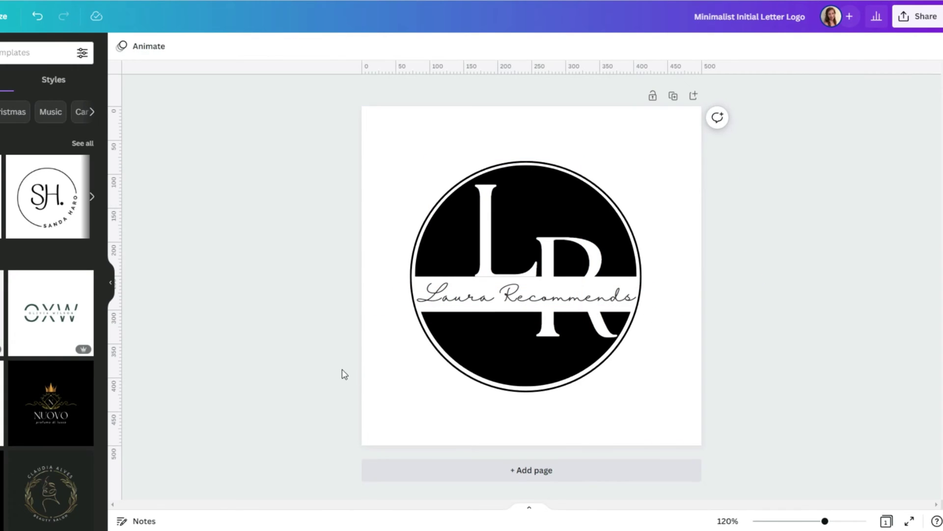
# Duplicate the logo page and bring up colour choices for the copy's L and circle.
pyautogui.click(673, 97)
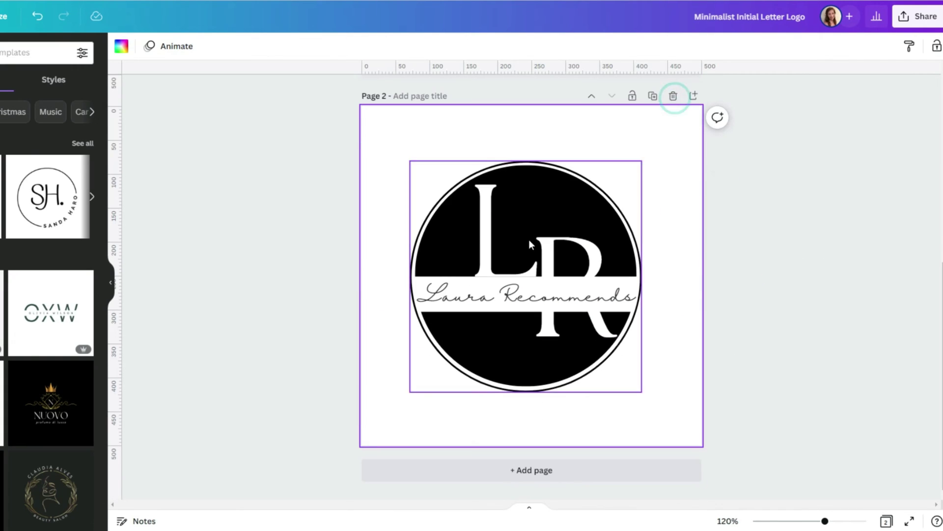
pyautogui.click(528, 240)
pyautogui.click(294, 47)
pyautogui.click(436, 227)
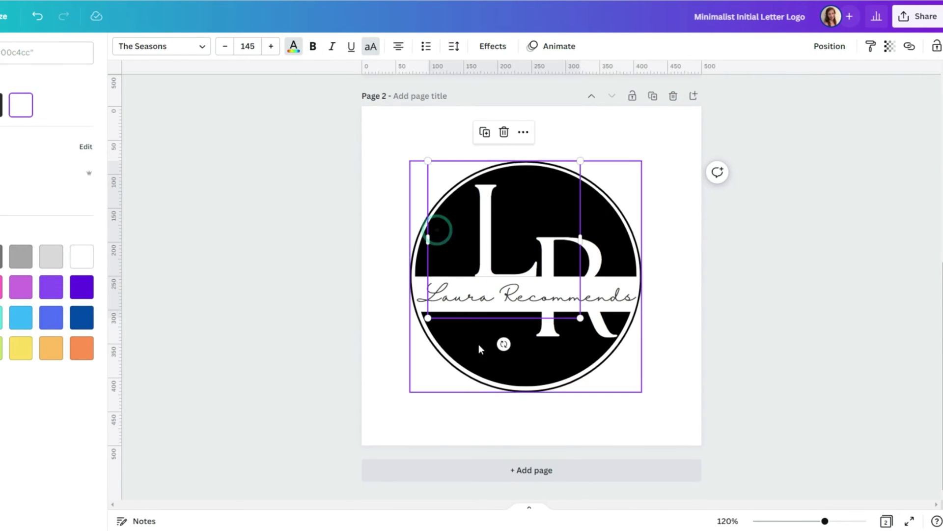
pyautogui.click(119, 46)
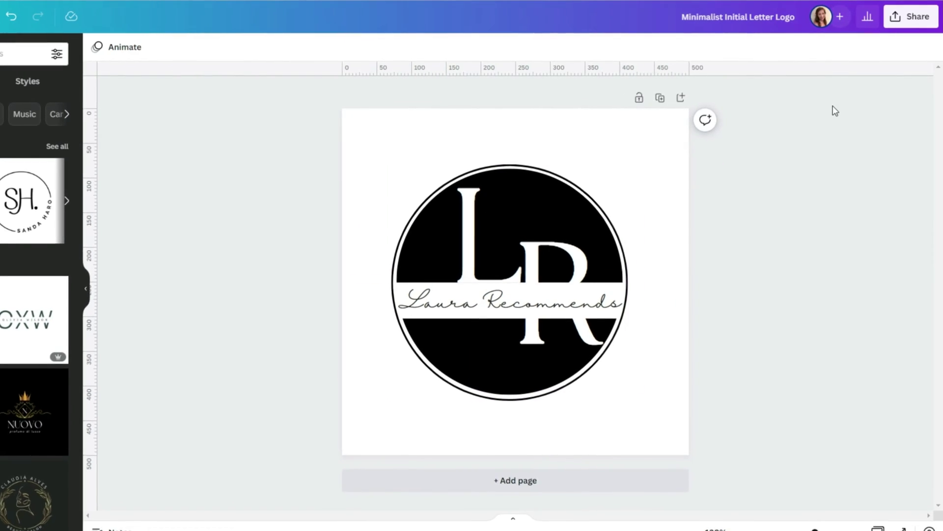
# Download the LR logo design as a PNG with Transparent background ticked.
pyautogui.click(920, 22)
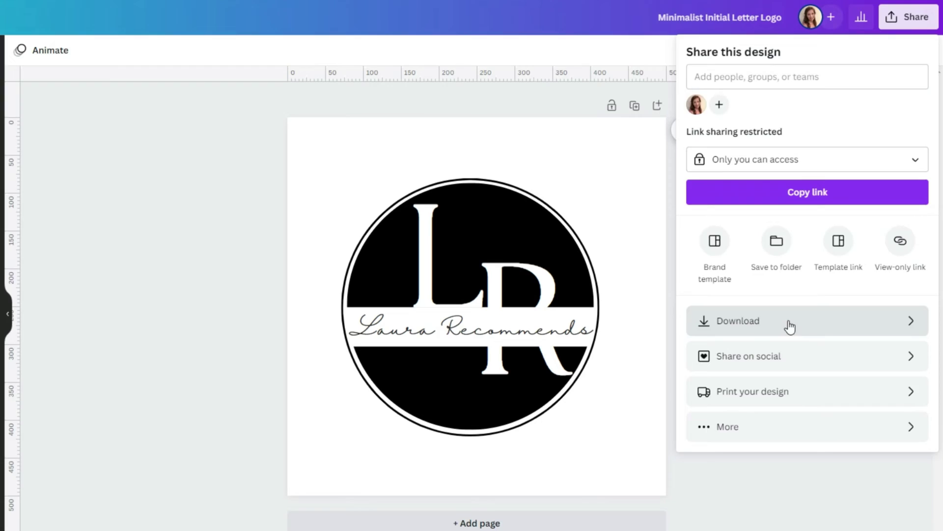
pyautogui.click(789, 324)
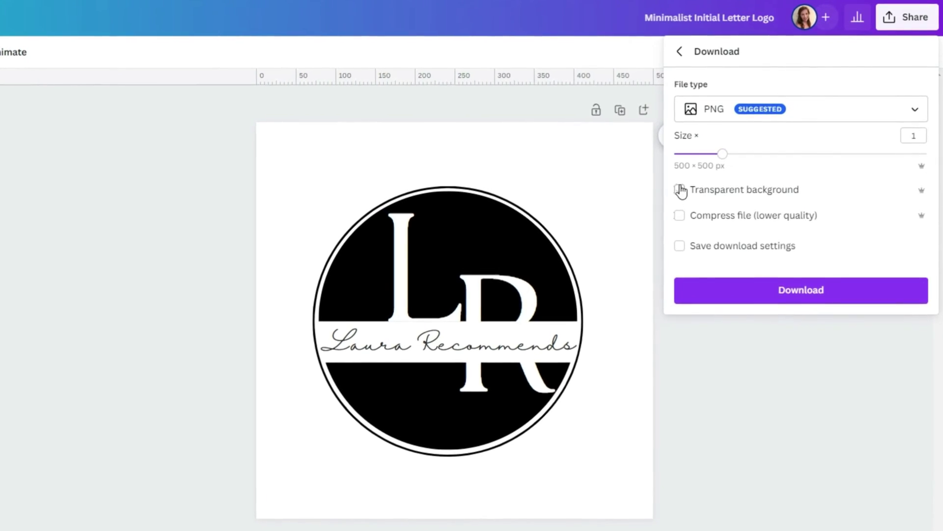
pyautogui.click(671, 197)
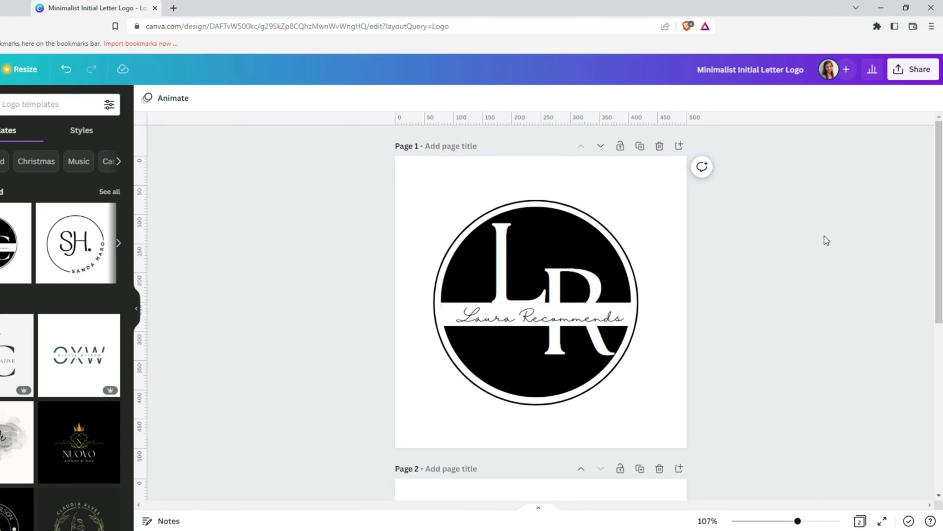
pyautogui.click(893, 74)
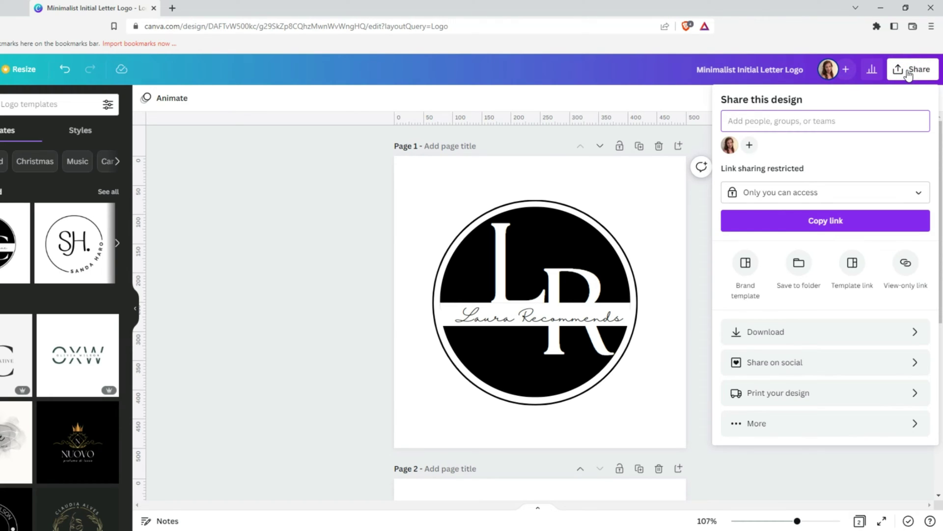
pyautogui.click(767, 429)
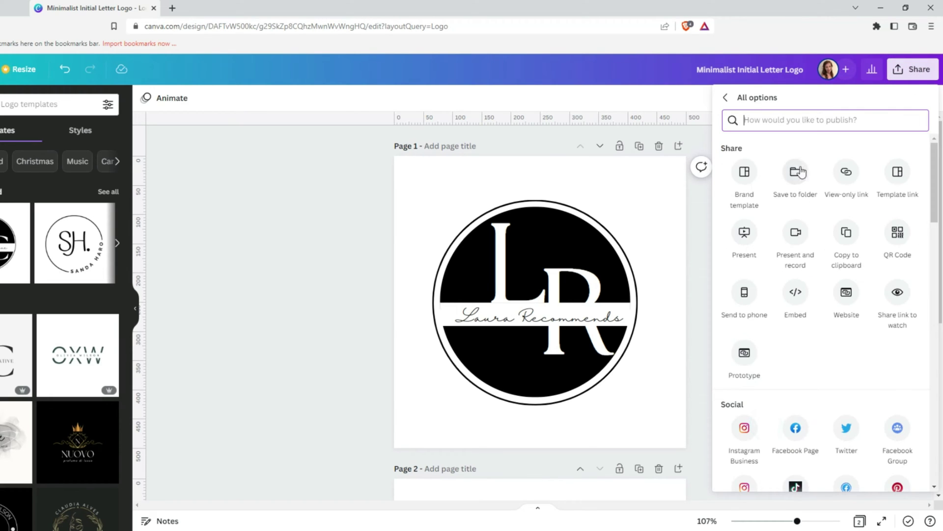
pyautogui.click(796, 173)
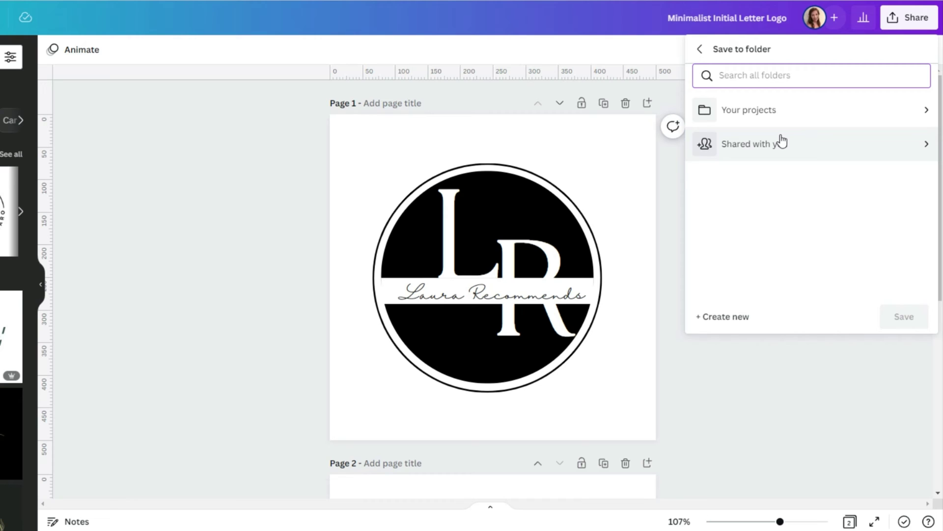
pyautogui.click(925, 110)
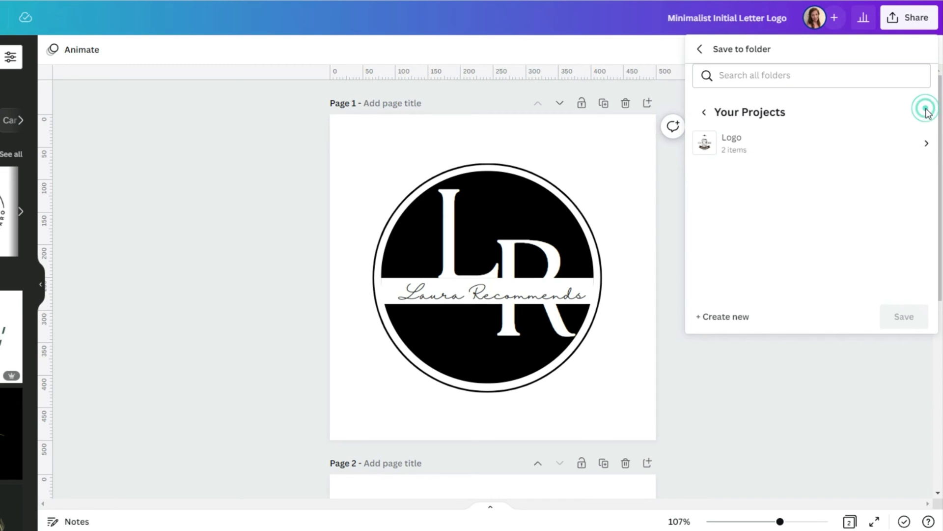
pyautogui.click(706, 114)
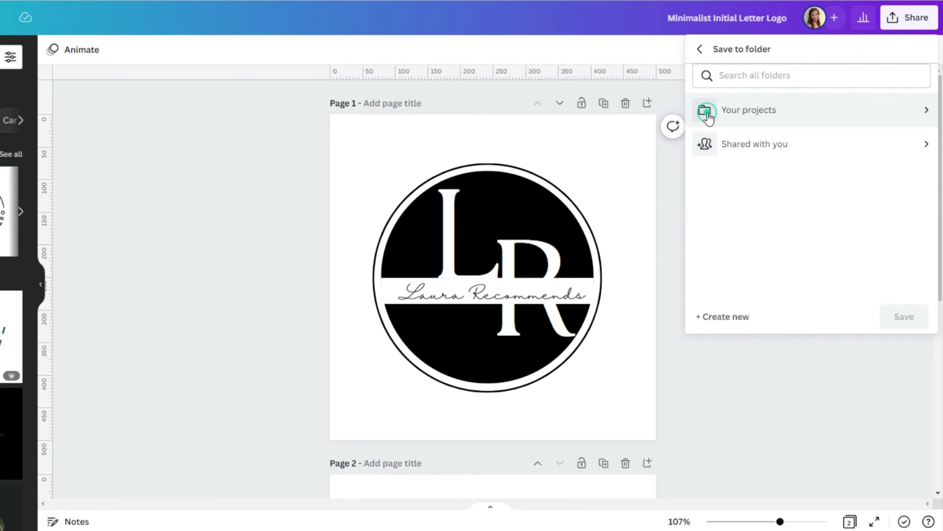
pyautogui.click(721, 316)
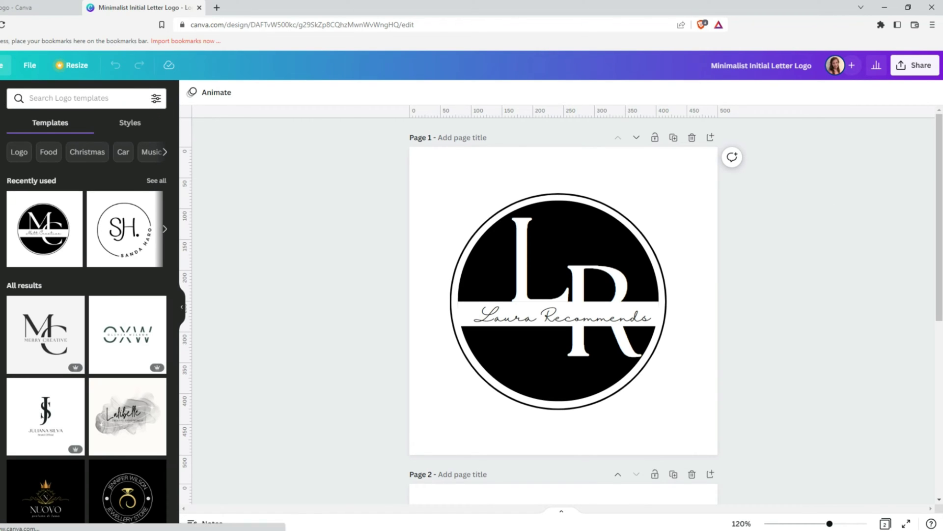
# Create a new video design, add the talking-head clip to the timeline, and trim its start.
pyautogui.click(2, 65)
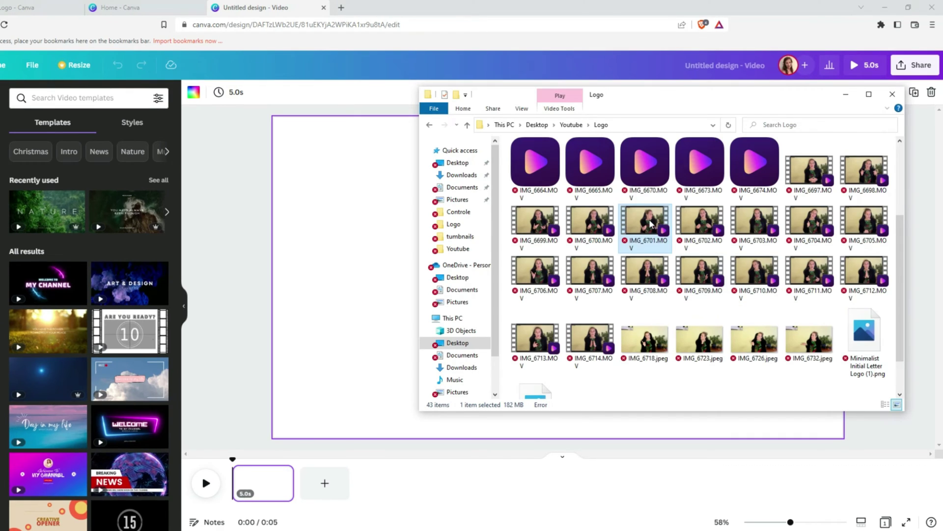
pyautogui.moveTo(646, 226); pyautogui.dragTo(271, 492)
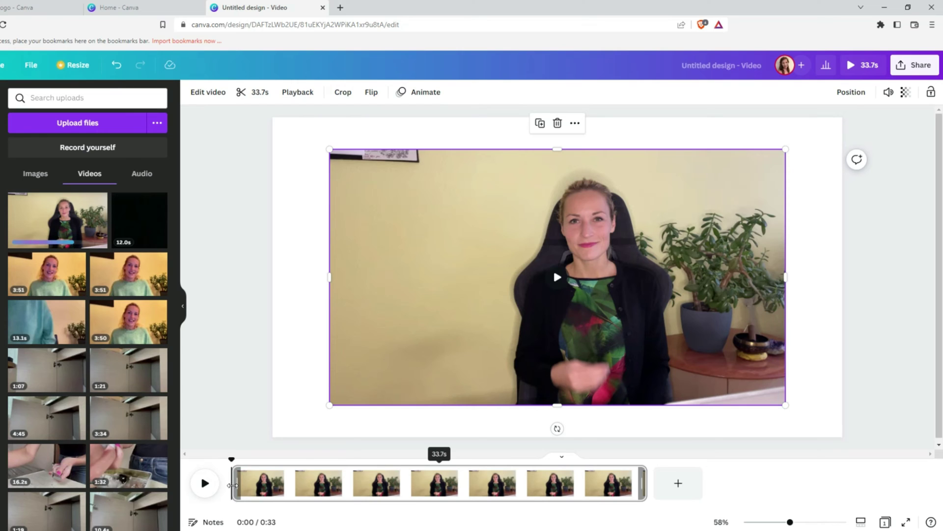
pyautogui.moveTo(231, 486); pyautogui.dragTo(261, 482)
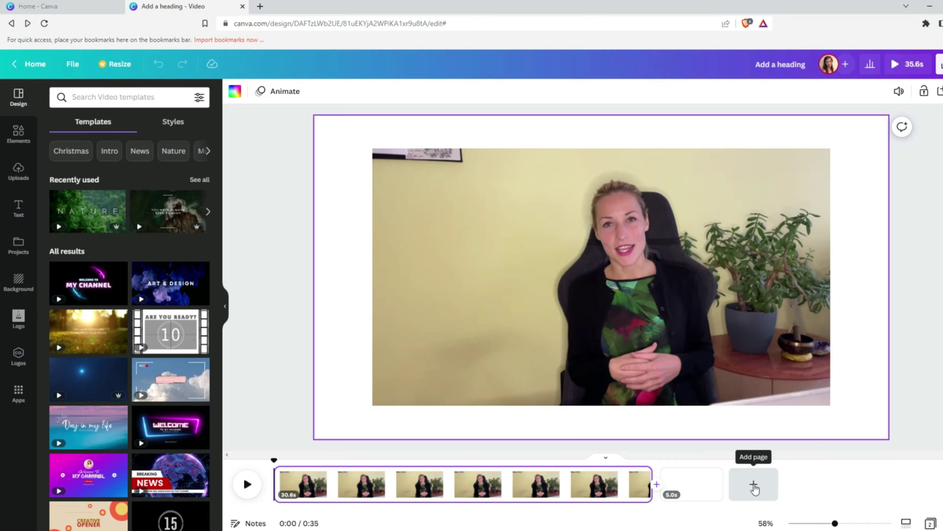
# Upload the LR logo PNG to the brand kit logos and place it after the video clip.
pyautogui.click(19, 244)
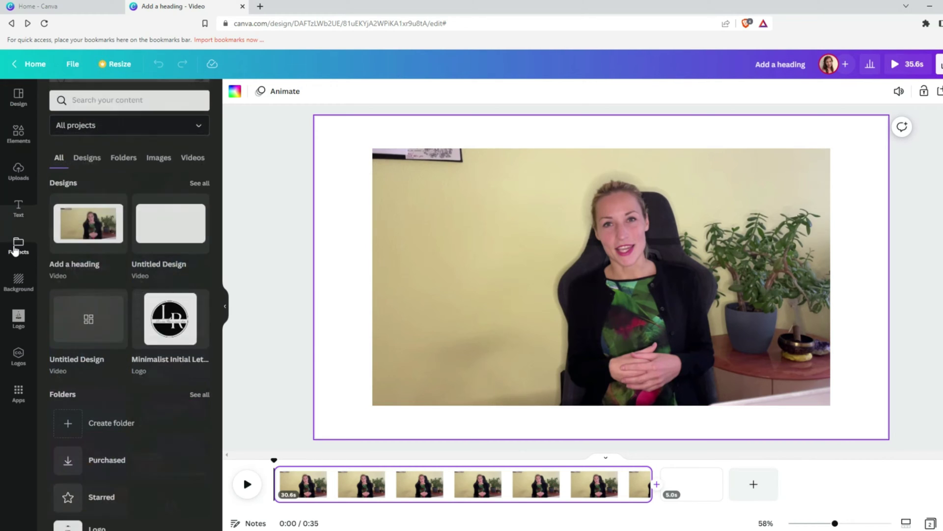
pyautogui.click(18, 356)
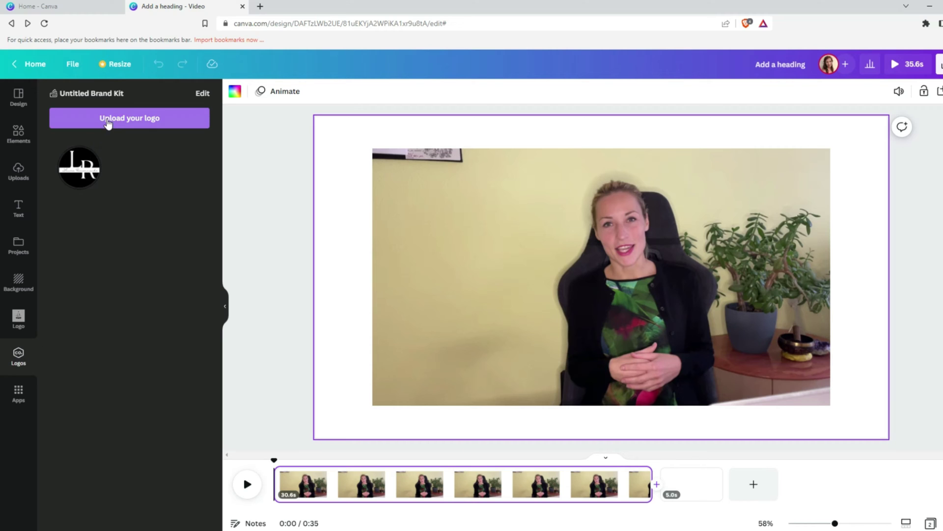
pyautogui.click(108, 119)
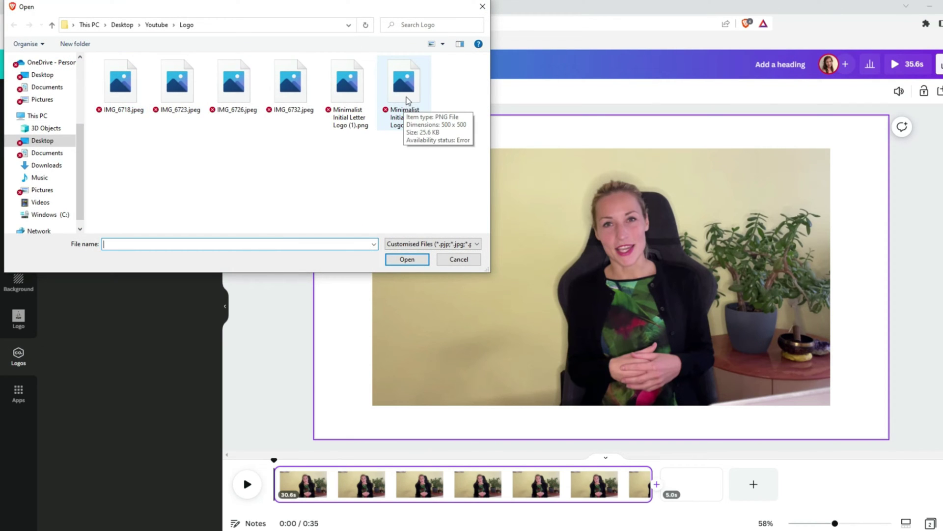
pyautogui.click(406, 101)
pyautogui.doubleClick(347, 83)
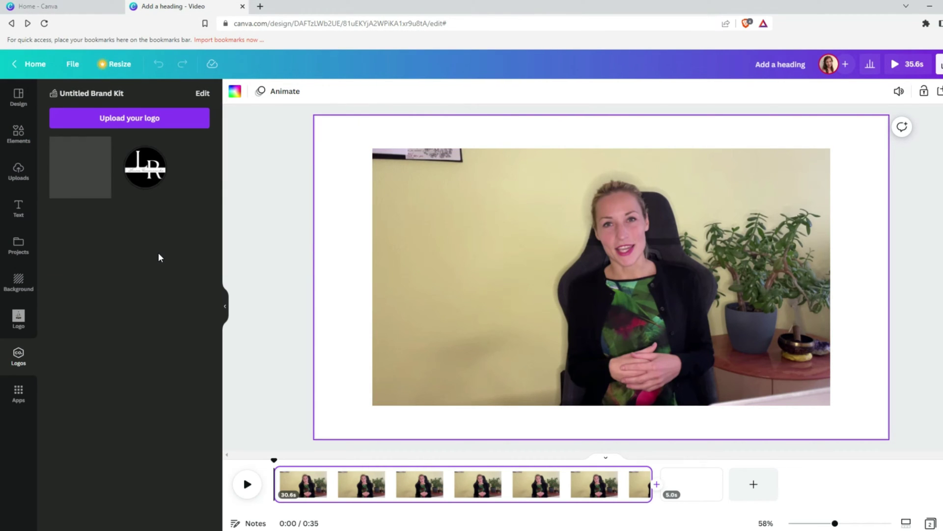
pyautogui.moveTo(144, 167); pyautogui.dragTo(692, 506)
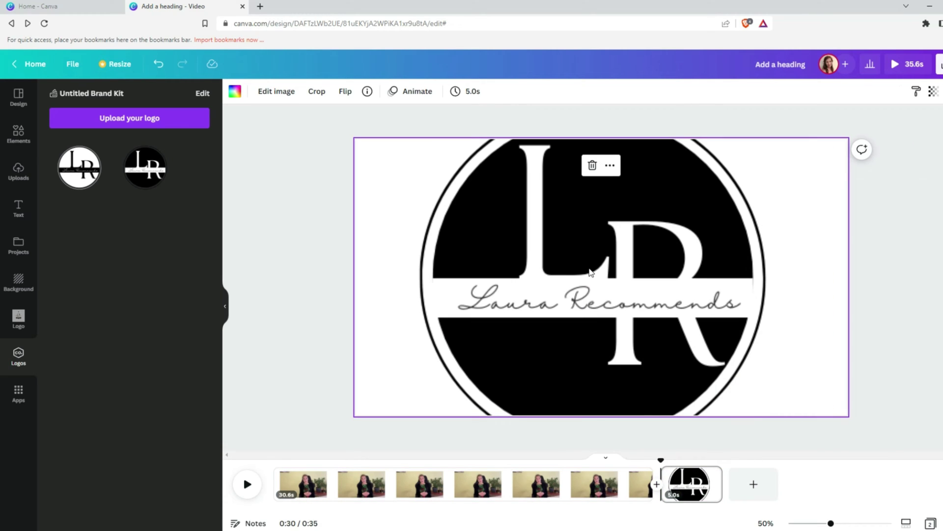
# Detach the LR logo from the page background, shrink it, and move it to the video's bottom-left corner.
pyautogui.rightClick(590, 271)
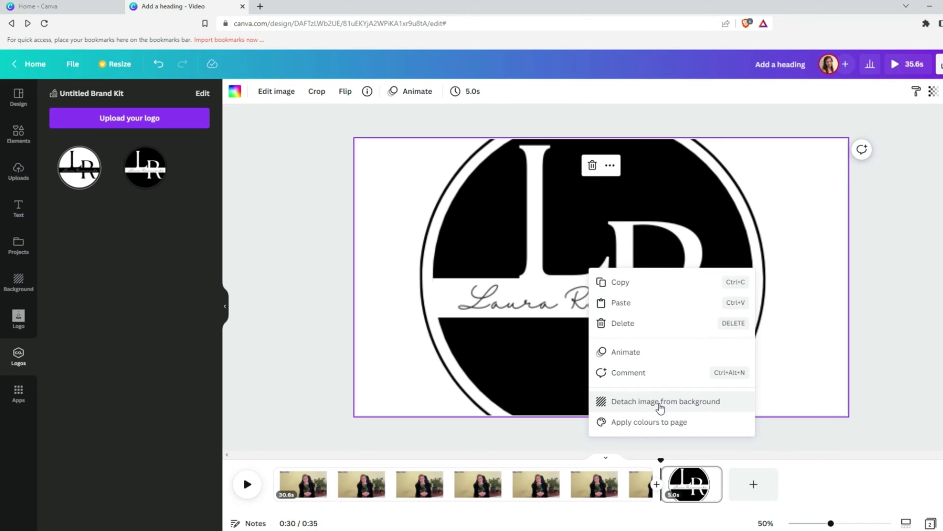
pyautogui.click(660, 408)
pyautogui.moveTo(611, 270); pyautogui.dragTo(489, 482)
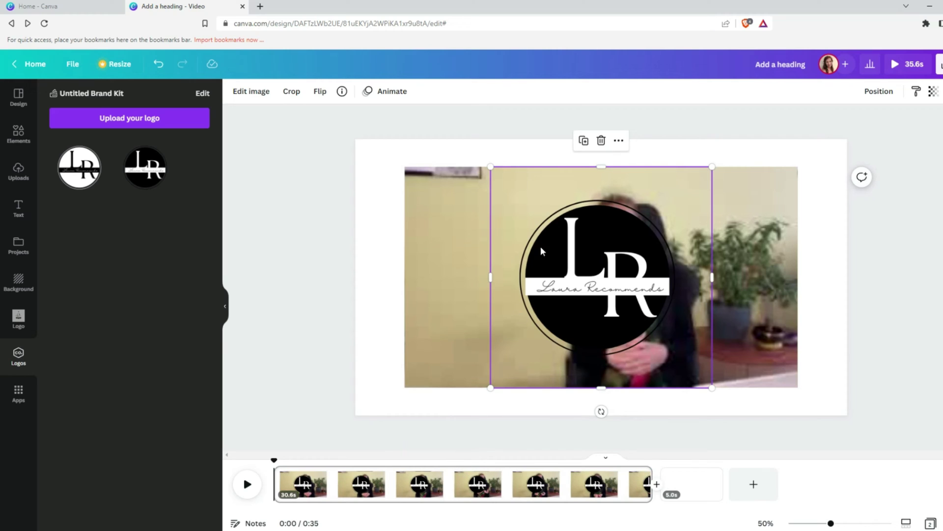
pyautogui.moveTo(490, 390); pyautogui.dragTo(659, 220)
pyautogui.moveTo(690, 186); pyautogui.dragTo(432, 361)
pyautogui.click(604, 478)
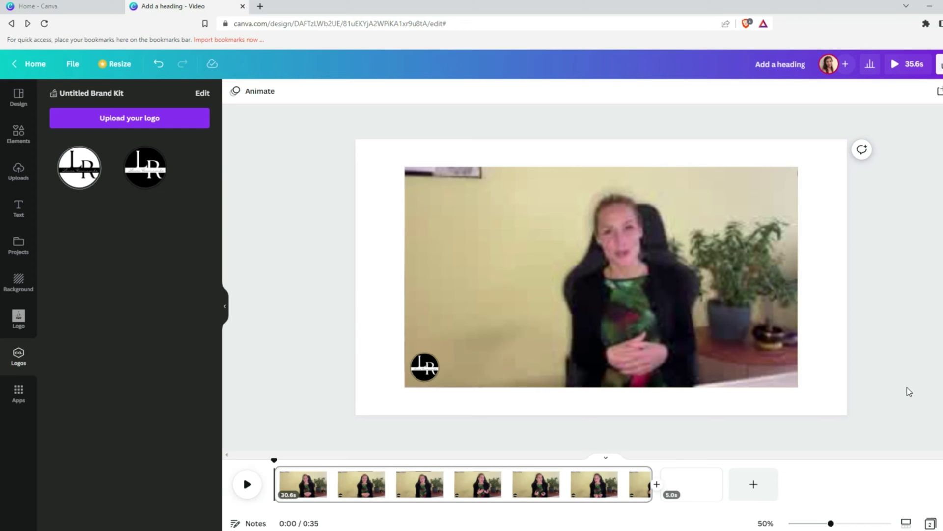
# Undo the logo placement and split the talking-head clip at 0:05 into 5.0s and 25.6s pages.
pyautogui.hotkey('ctrl', 'z')
pyautogui.hotkey('ctrl', 'z')
pyautogui.hotkey('ctrl', 'z')
pyautogui.hotkey('ctrl', 'z')
pyautogui.hotkey('ctrl', 'z')
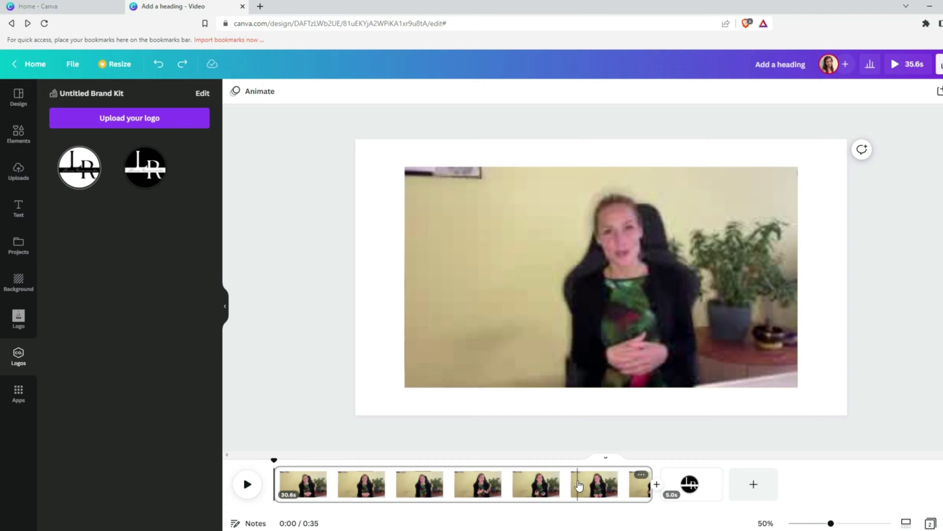
pyautogui.moveTo(272, 458); pyautogui.dragTo(346, 460)
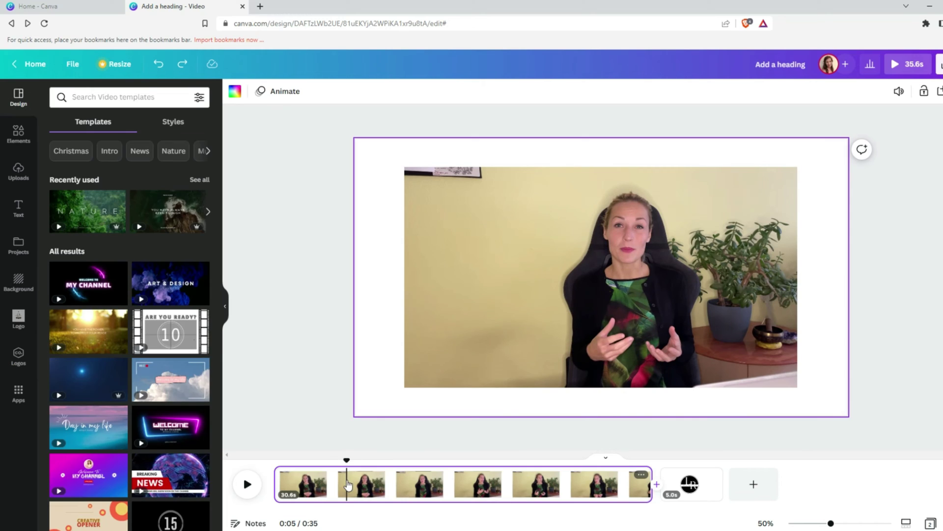
pyautogui.click(468, 298)
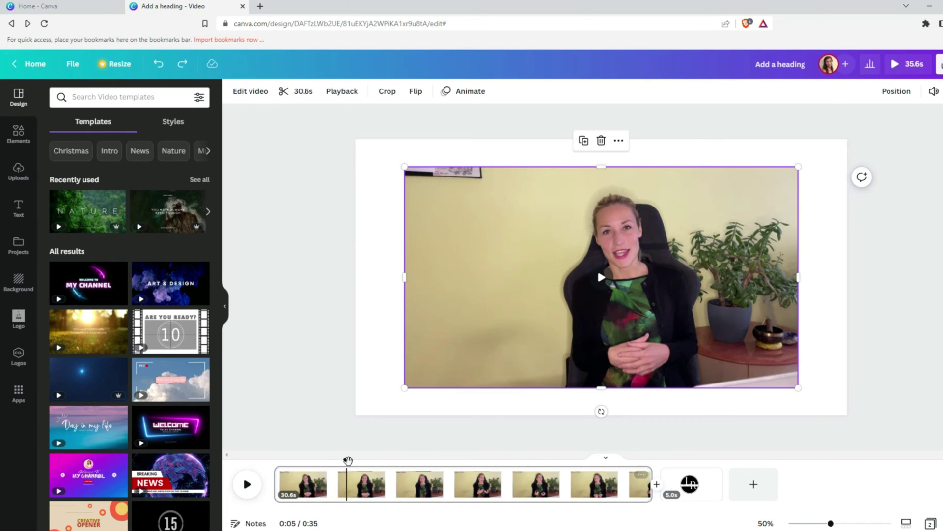
pyautogui.click(347, 479)
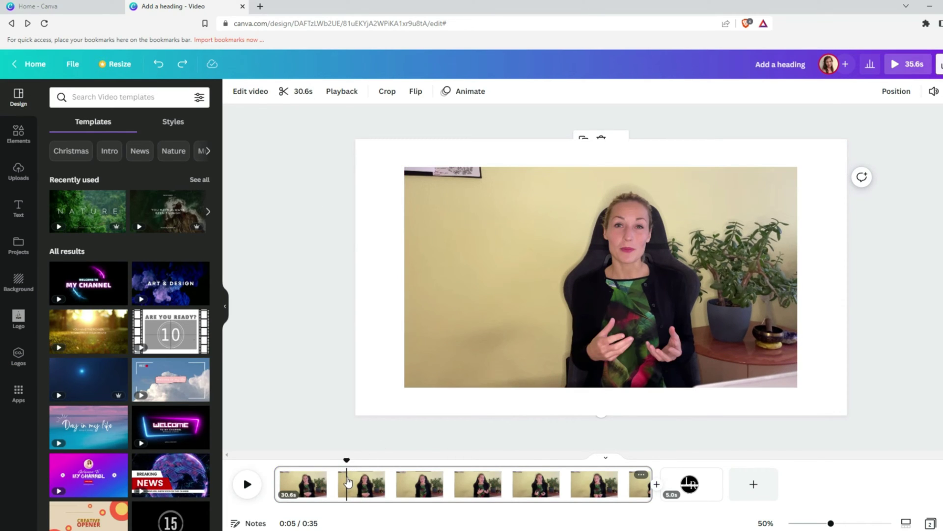
pyautogui.rightClick(348, 481)
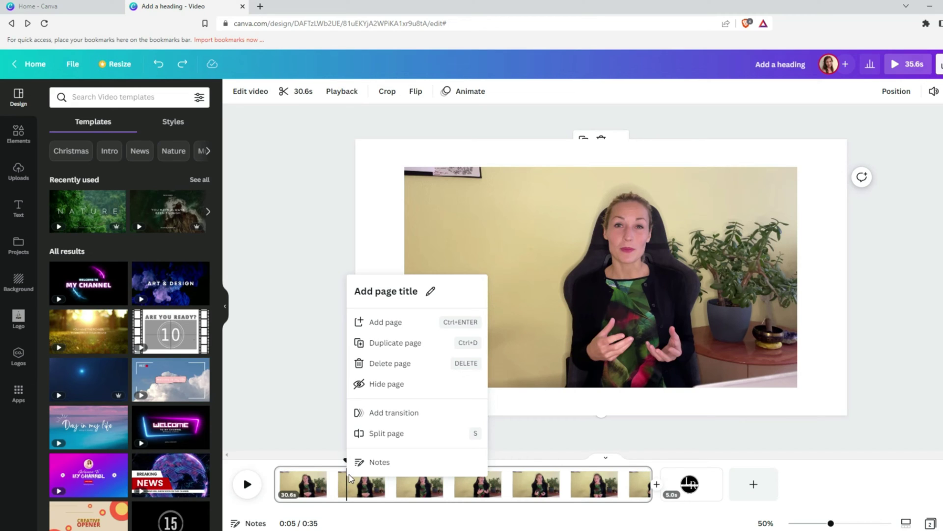
pyautogui.click(372, 439)
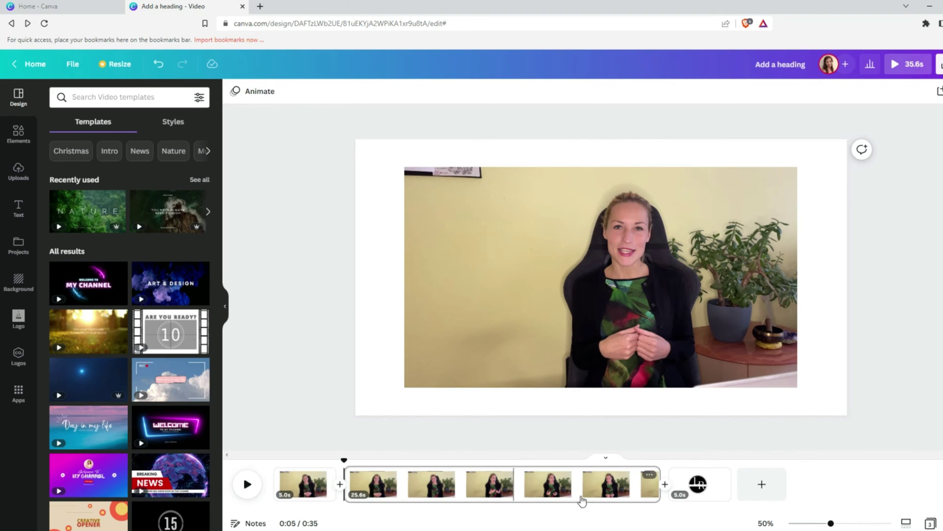
# Move the LR logo onto the first 5-second clip, shrink it into the corner, and preview.
pyautogui.click(693, 487)
pyautogui.moveTo(585, 255); pyautogui.dragTo(305, 484)
pyautogui.moveTo(490, 387); pyautogui.dragTo(639, 236)
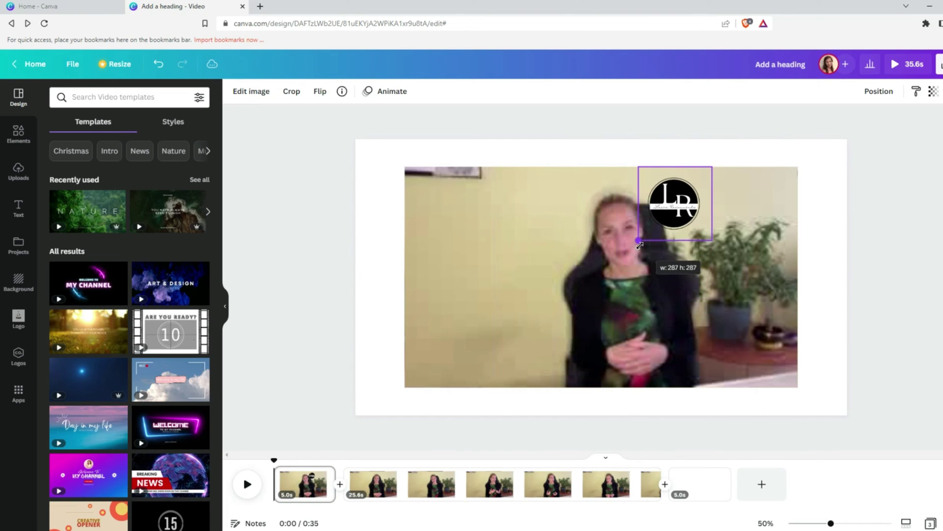
pyautogui.moveTo(685, 196); pyautogui.dragTo(437, 359)
pyautogui.click(247, 485)
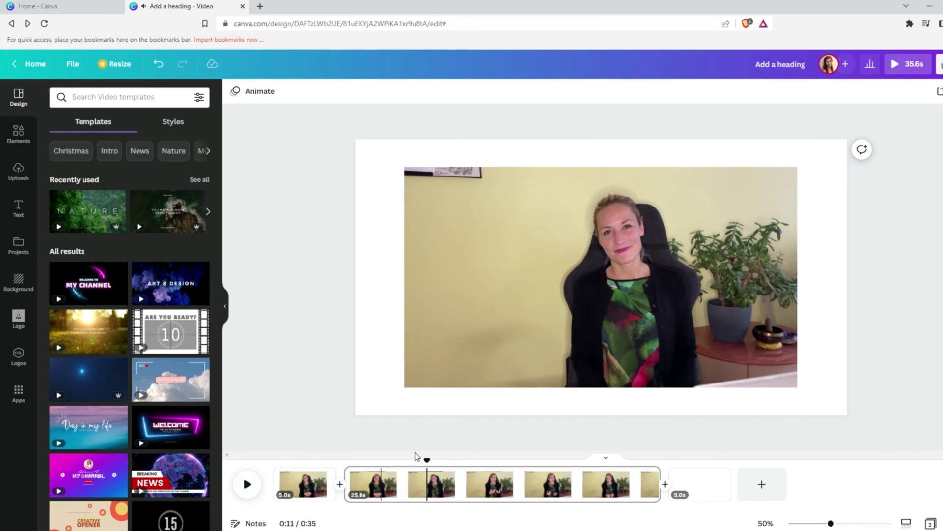
# Split the 25.6s clip at about 0:25.
pyautogui.moveTo(417, 456); pyautogui.dragTo(602, 458)
pyautogui.rightClick(603, 484)
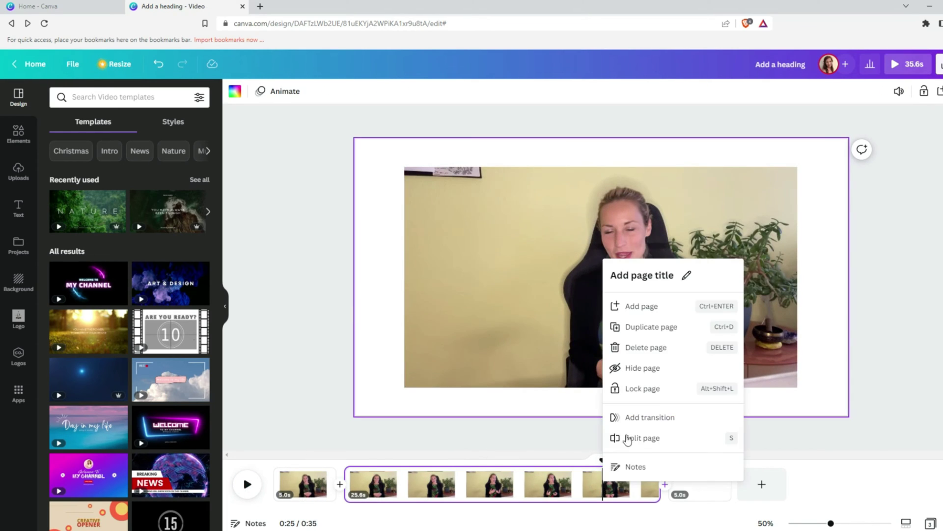
pyautogui.click(627, 438)
# Add the white LR logo, detach it, and place it small in the 4.7s clip's bottom-right corner.
pyautogui.click(18, 318)
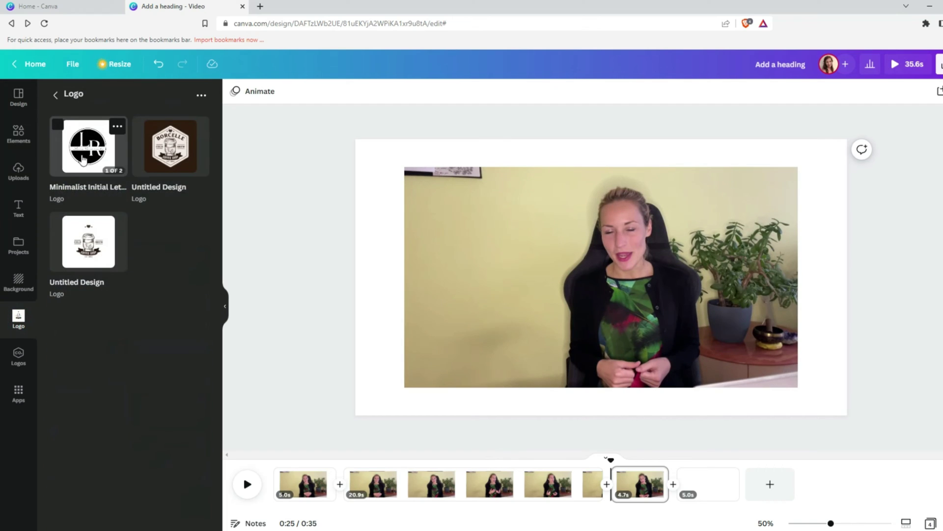
pyautogui.click(18, 356)
pyautogui.moveTo(78, 167); pyautogui.dragTo(708, 484)
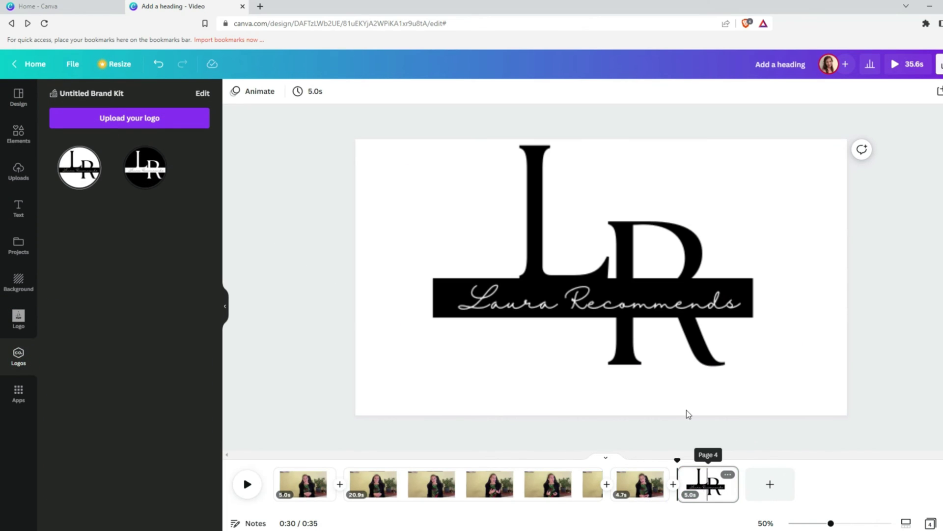
pyautogui.rightClick(606, 258)
pyautogui.click(649, 388)
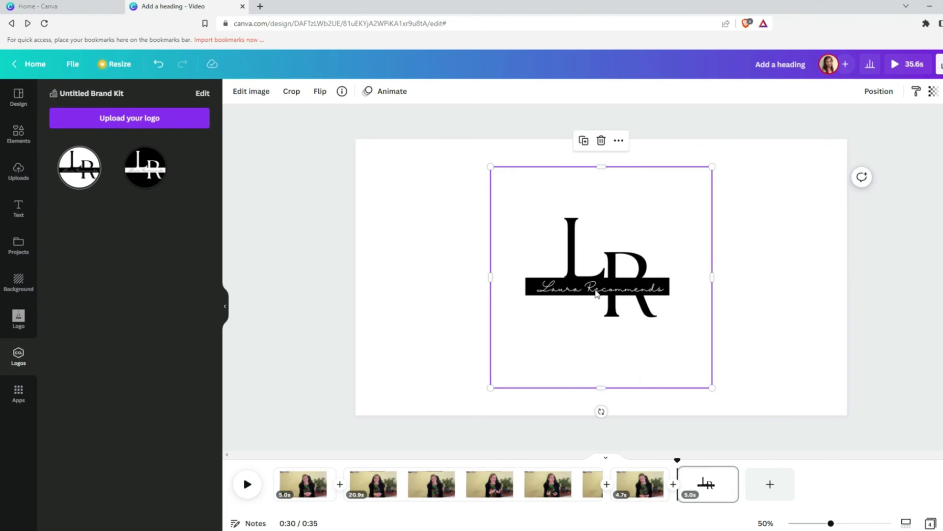
pyautogui.moveTo(605, 268); pyautogui.dragTo(639, 484)
pyautogui.moveTo(566, 330); pyautogui.dragTo(772, 369)
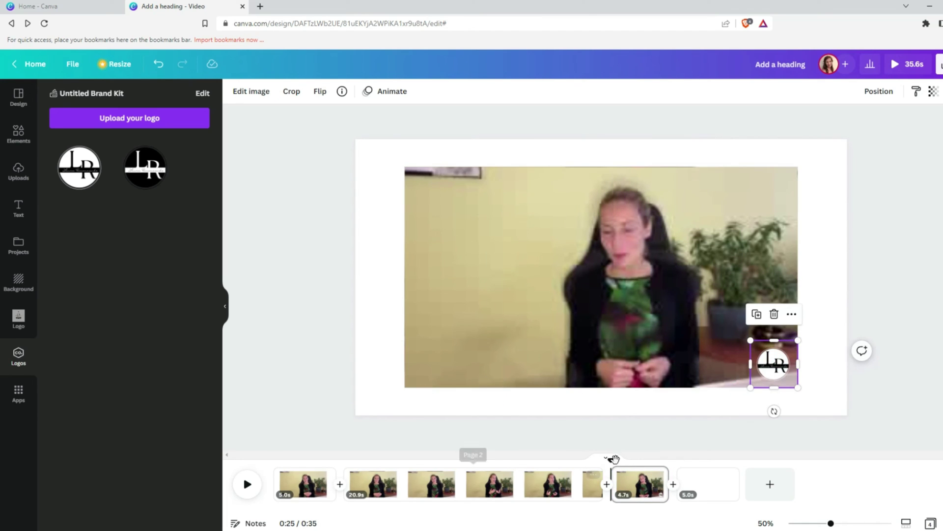
pyautogui.click(595, 444)
pyautogui.moveTo(610, 459); pyautogui.dragTo(670, 435)
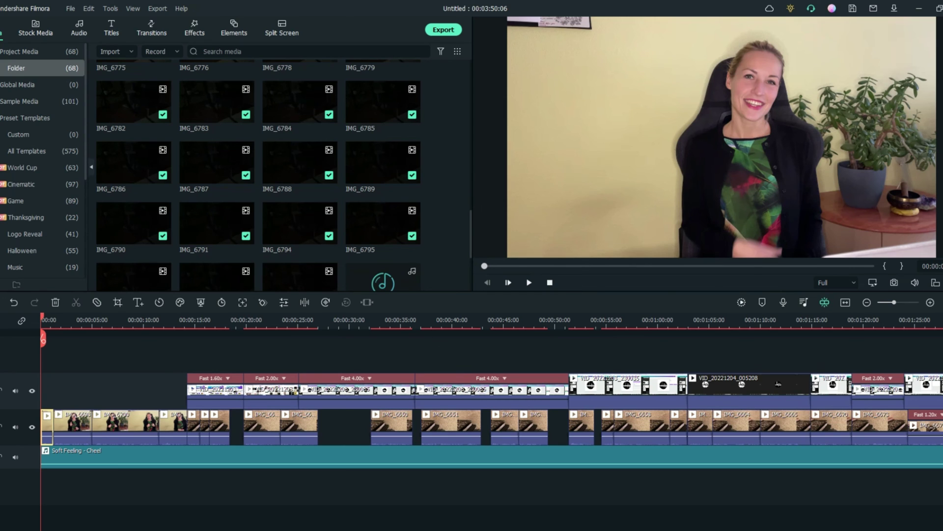
# Import both LR logo PNGs into Filmora's media library and start placing one on the timeline.
pyautogui.hotkey('alt', 'Tab')
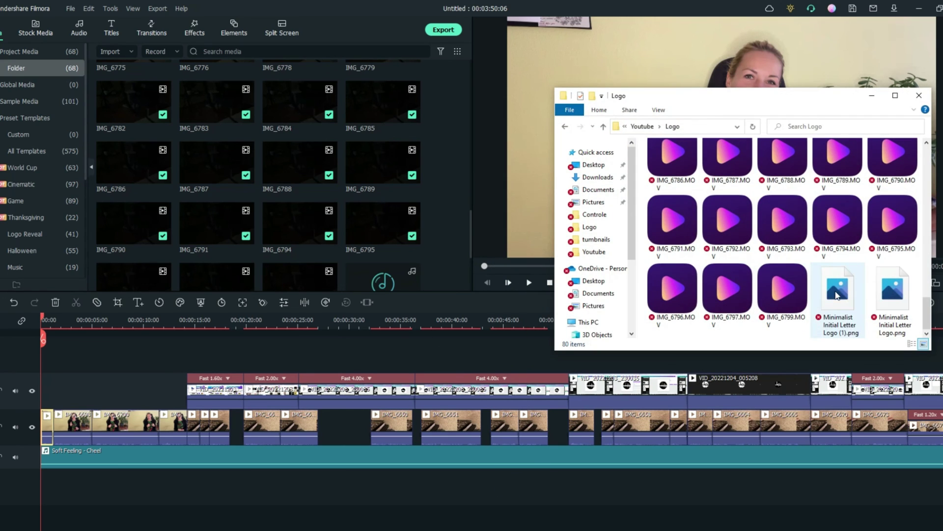
pyautogui.moveTo(893, 295); pyautogui.dragTo(388, 275)
pyautogui.moveTo(837, 295); pyautogui.dragTo(442, 223)
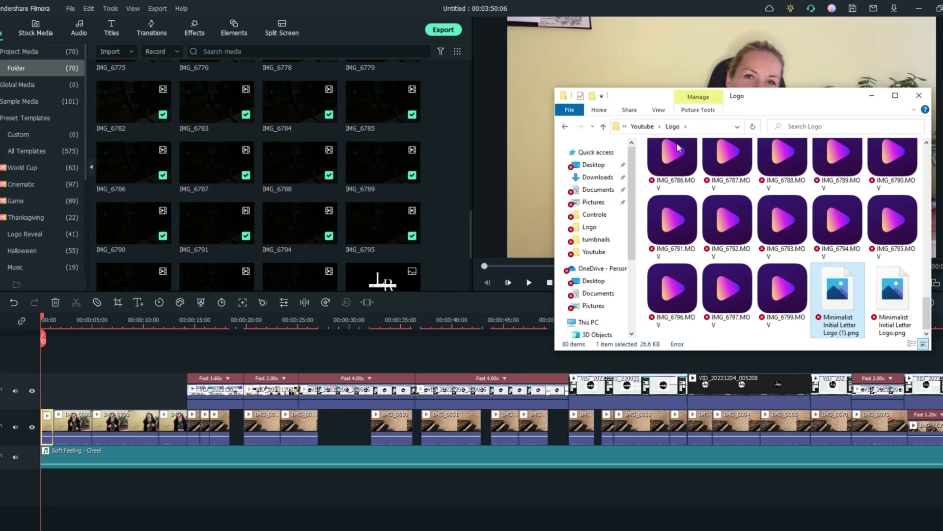
pyautogui.click(873, 98)
pyautogui.scroll(-3, 442, 184)
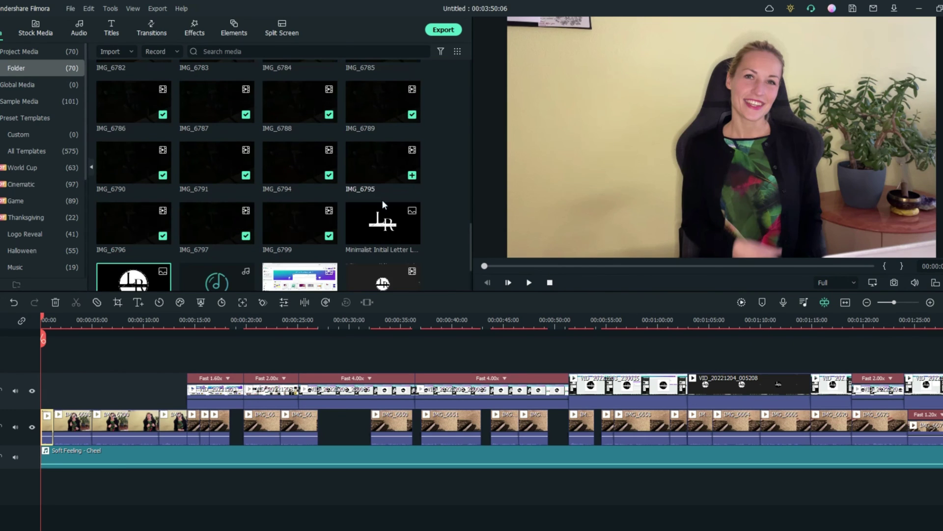
pyautogui.moveTo(142, 193); pyautogui.dragTo(246, 283)
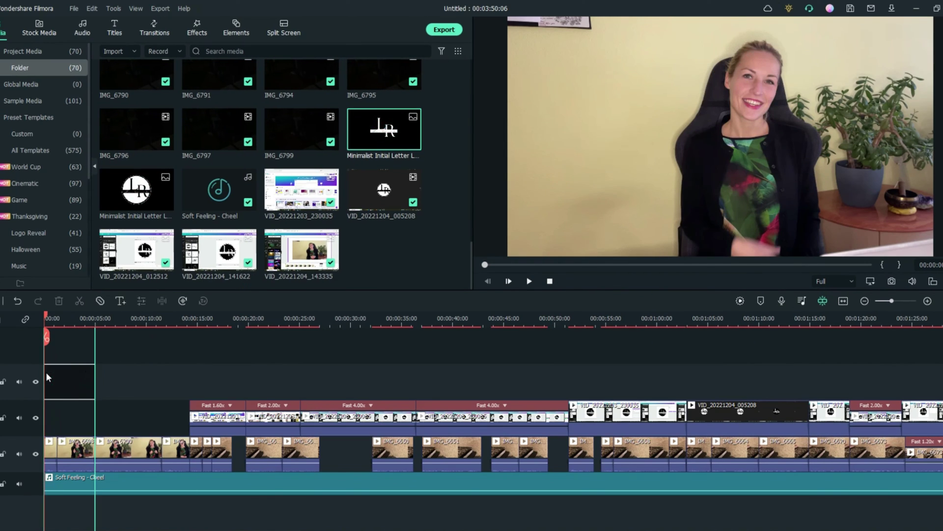
# Put the logo on a new track and set its transform to Scale 30%, Position X -400, Y -200.
pyautogui.moveTo(46, 373); pyautogui.dragTo(50, 374)
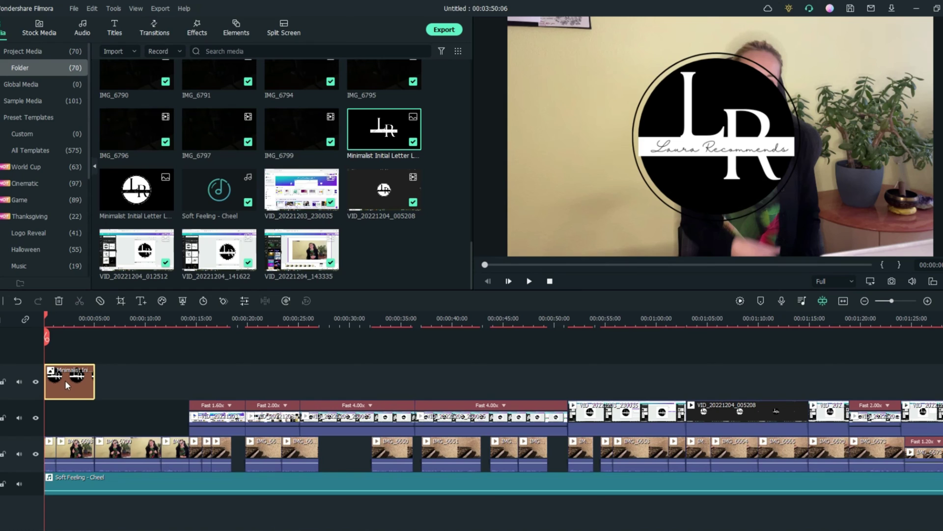
pyautogui.rightClick(65, 379)
pyautogui.click(112, 42)
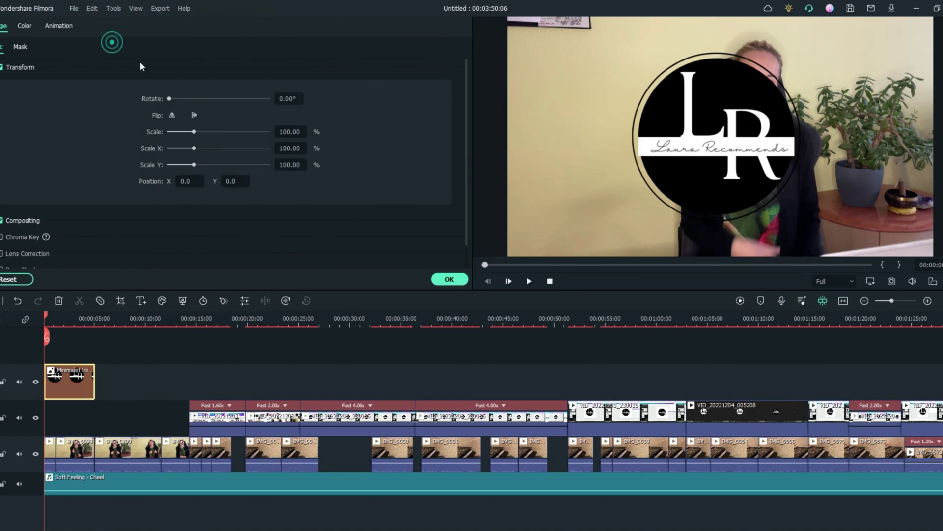
pyautogui.click(190, 181)
pyautogui.write('-400')
pyautogui.click(230, 181)
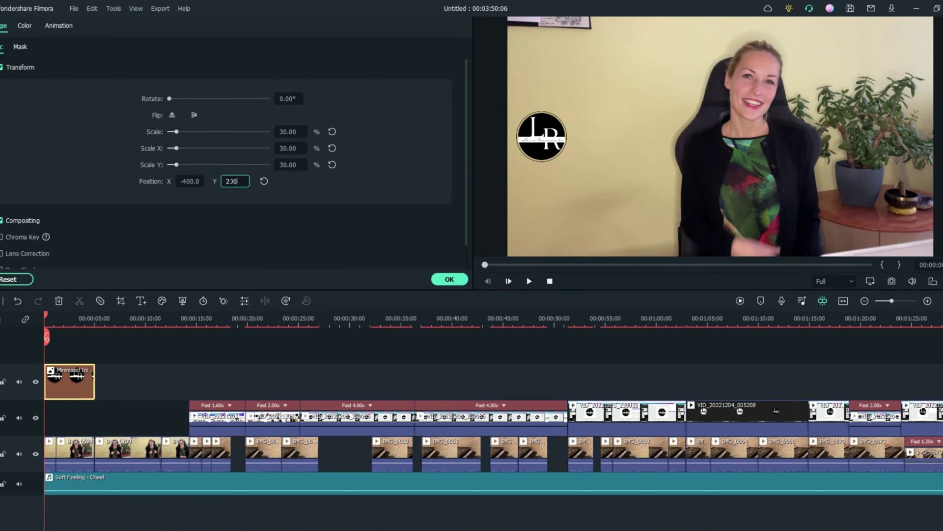
pyautogui.click(190, 181)
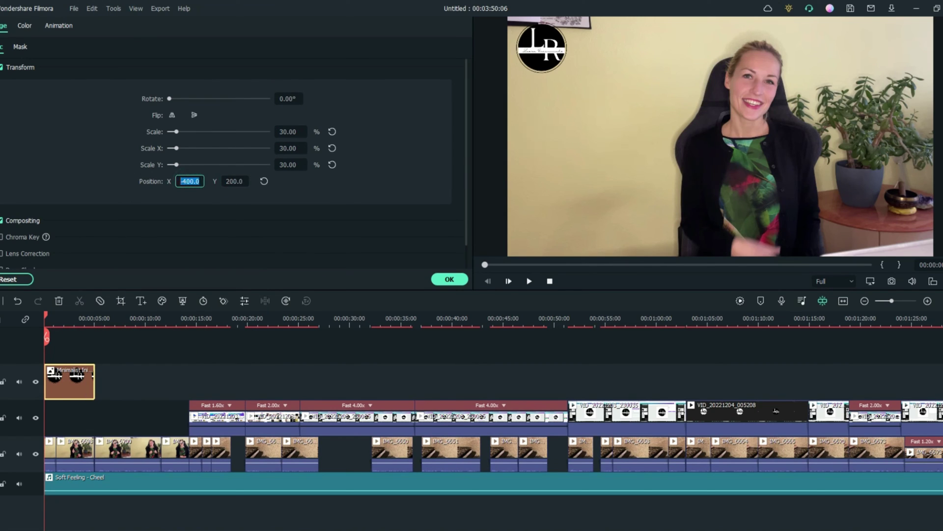
pyautogui.click(189, 182)
pyautogui.click(449, 280)
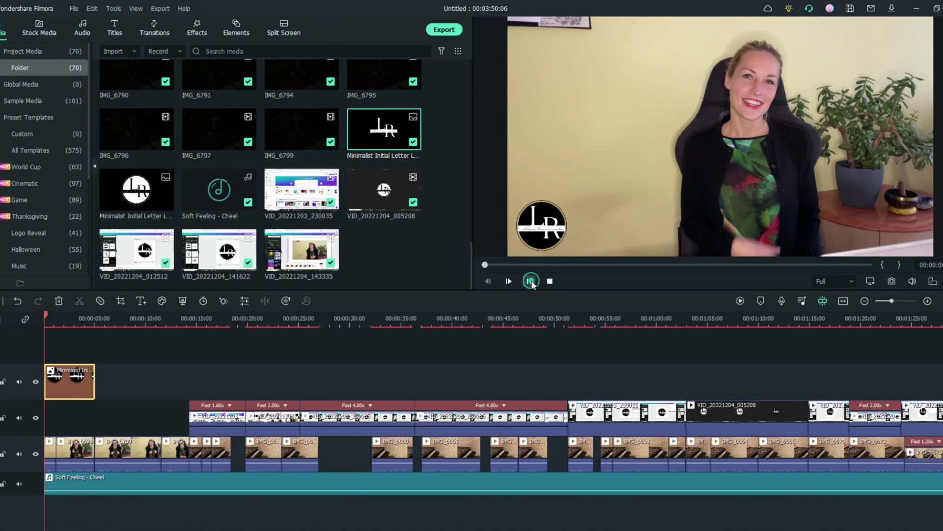
# Adjust the logo clip's length on the timeline, re-apply its position, and preview the overlay.
pyautogui.click(156, 318)
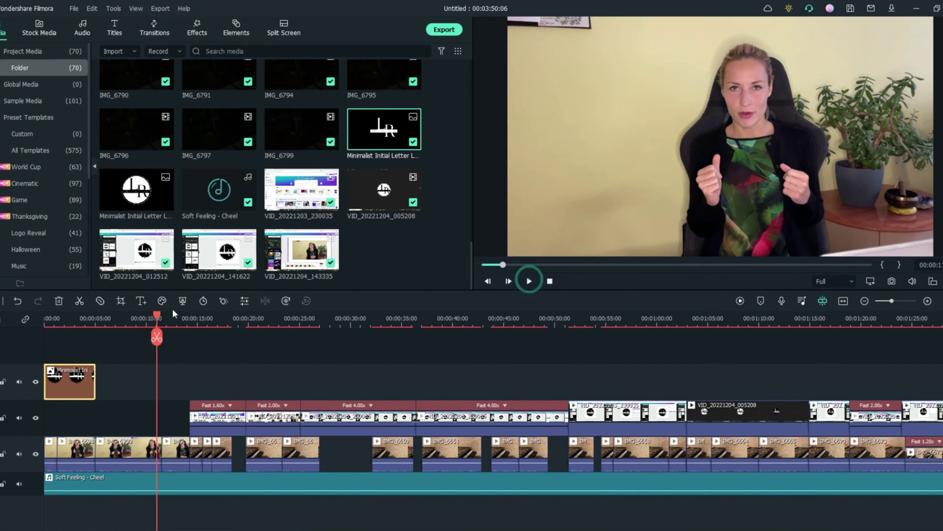
pyautogui.moveTo(94, 381); pyautogui.dragTo(188, 372)
pyautogui.click(529, 281)
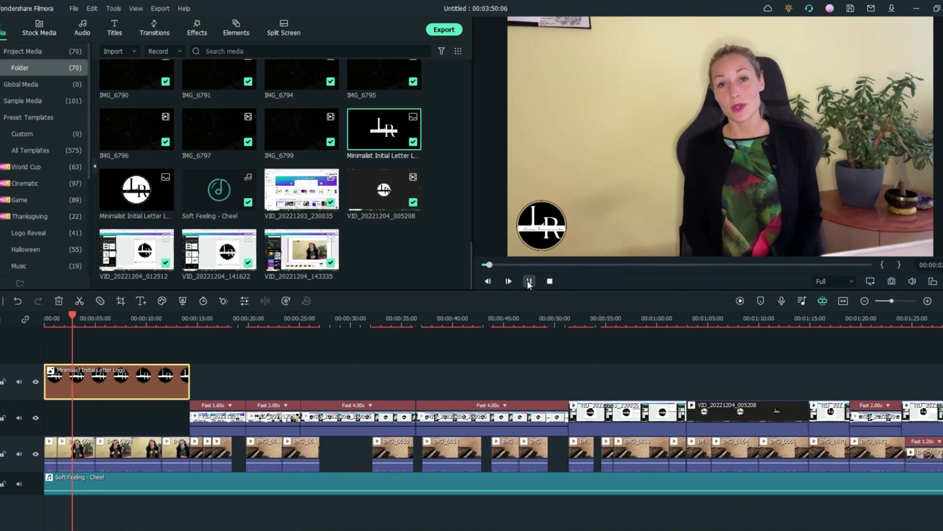
pyautogui.moveTo(117, 382); pyautogui.dragTo(102, 381)
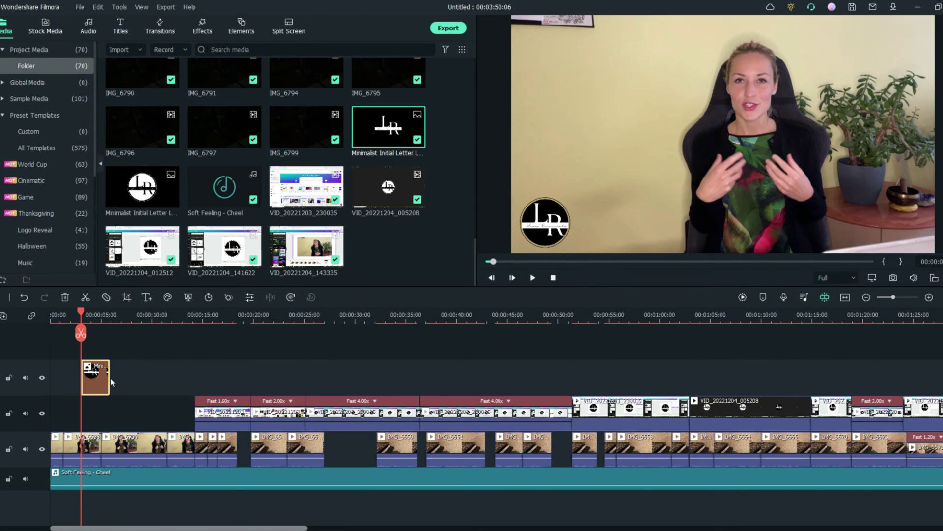
pyautogui.rightClick(96, 378)
pyautogui.click(177, 42)
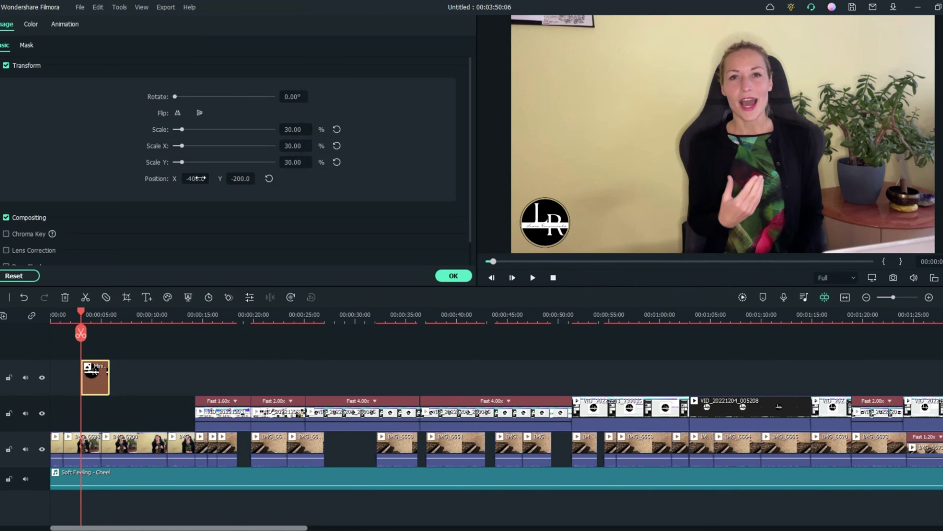
pyautogui.press('Tab')
pyautogui.click(453, 276)
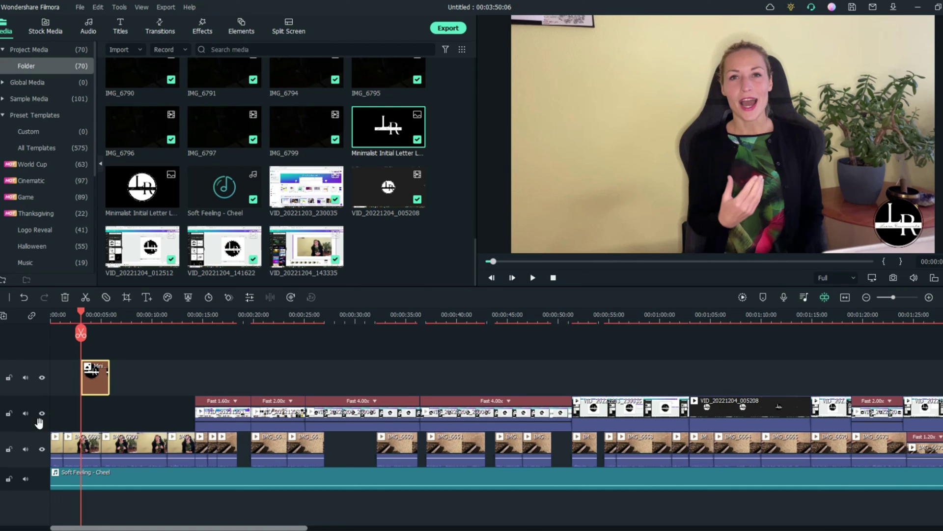
pyautogui.click(533, 278)
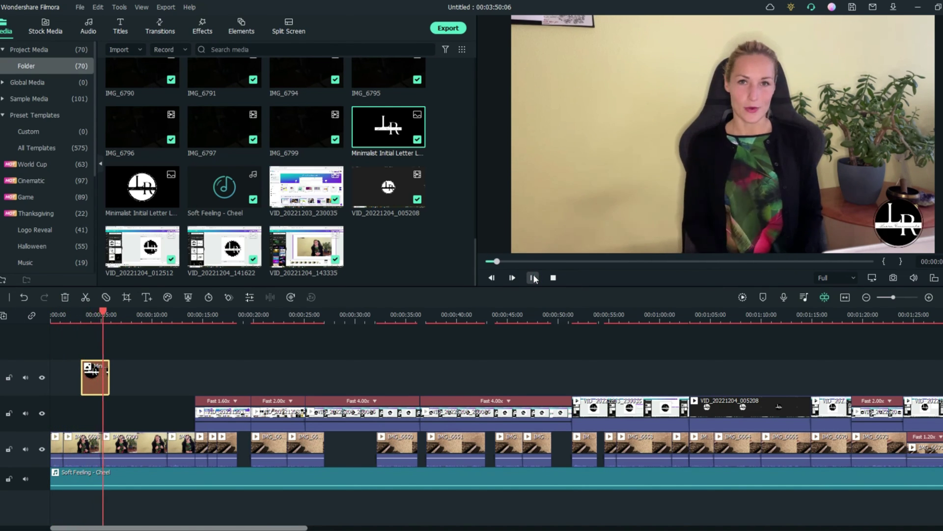